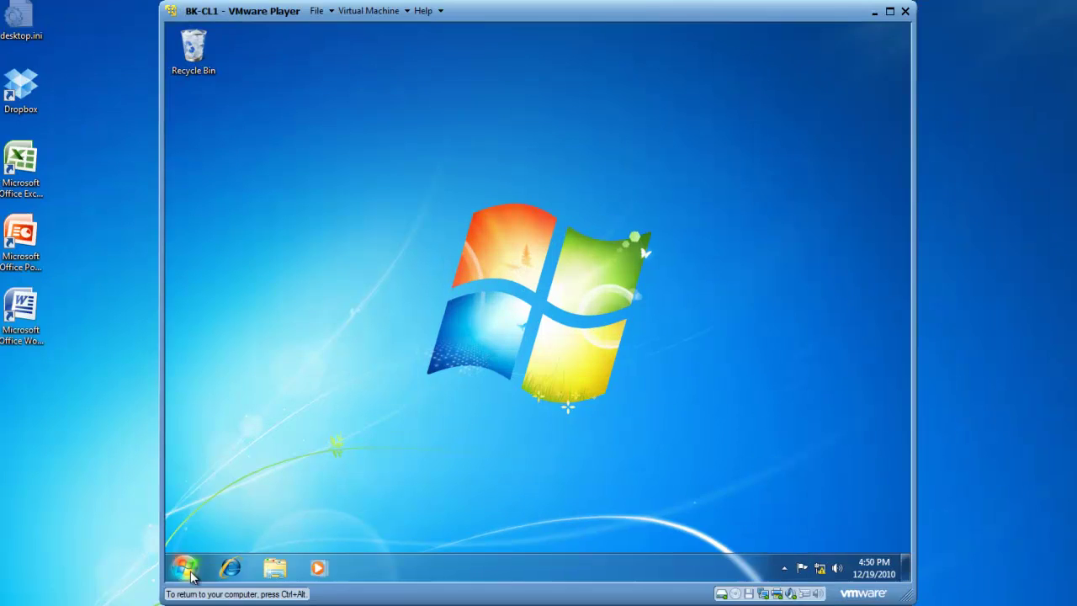
Step: Open Devices and Printers from the Start menu and bring up the BrickHouse Labs Canon Printer's actions
{"action": "left_click", "coordinate": [251, 461]}
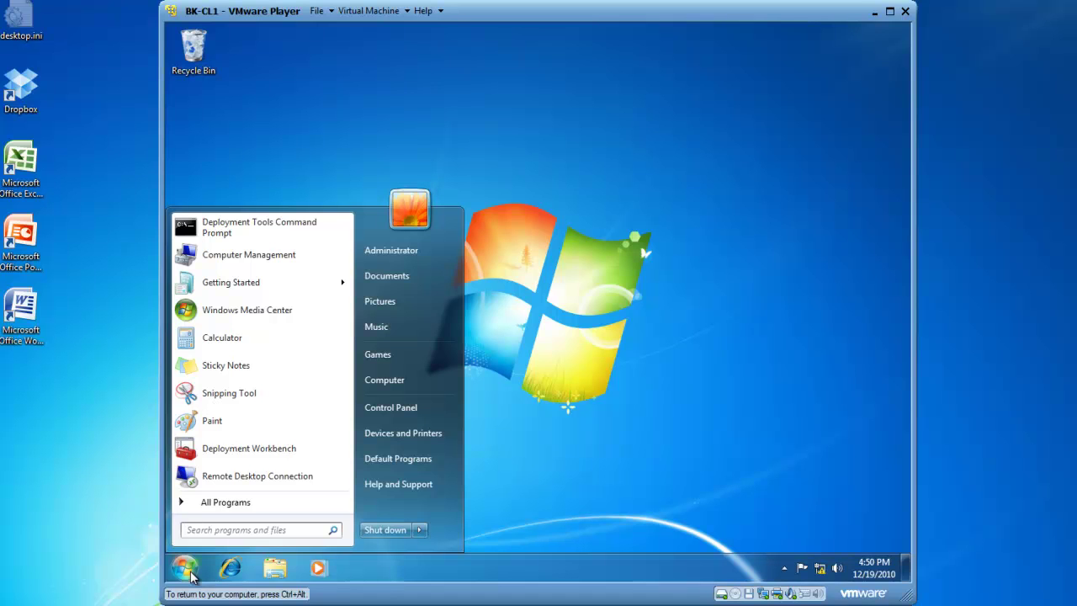
{"action": "left_click", "coordinate": [406, 433]}
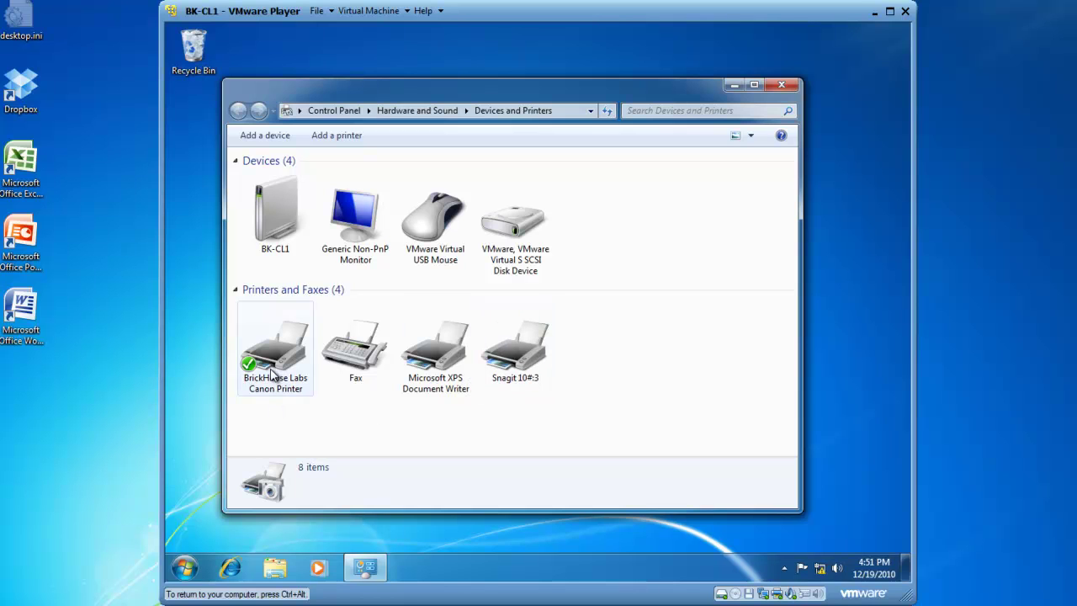
{"action": "mouse_move", "coordinate": [271, 375]}
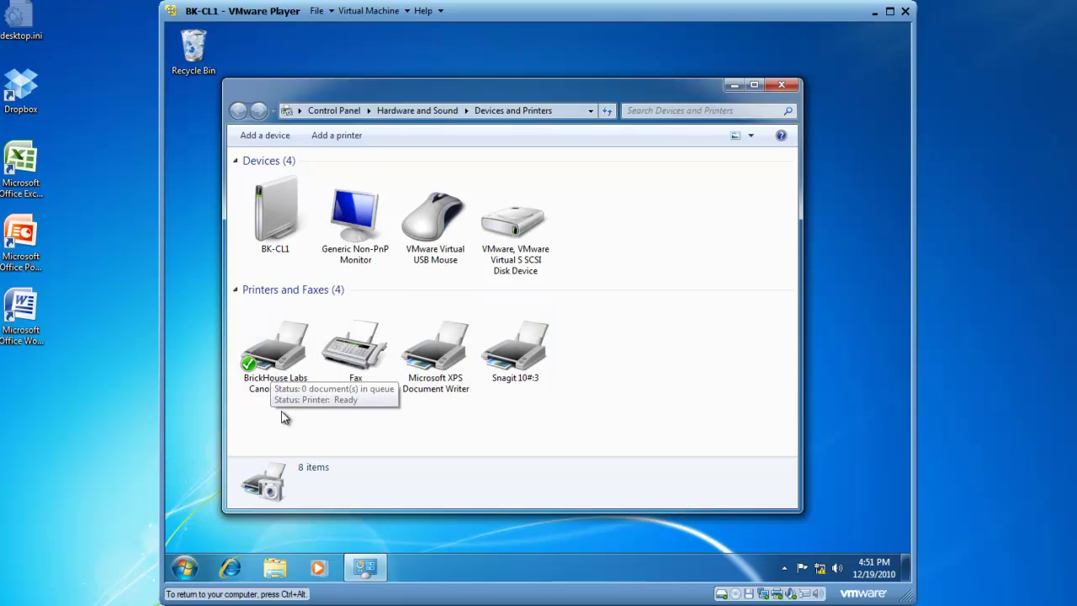
{"action": "right_click", "coordinate": [279, 363]}
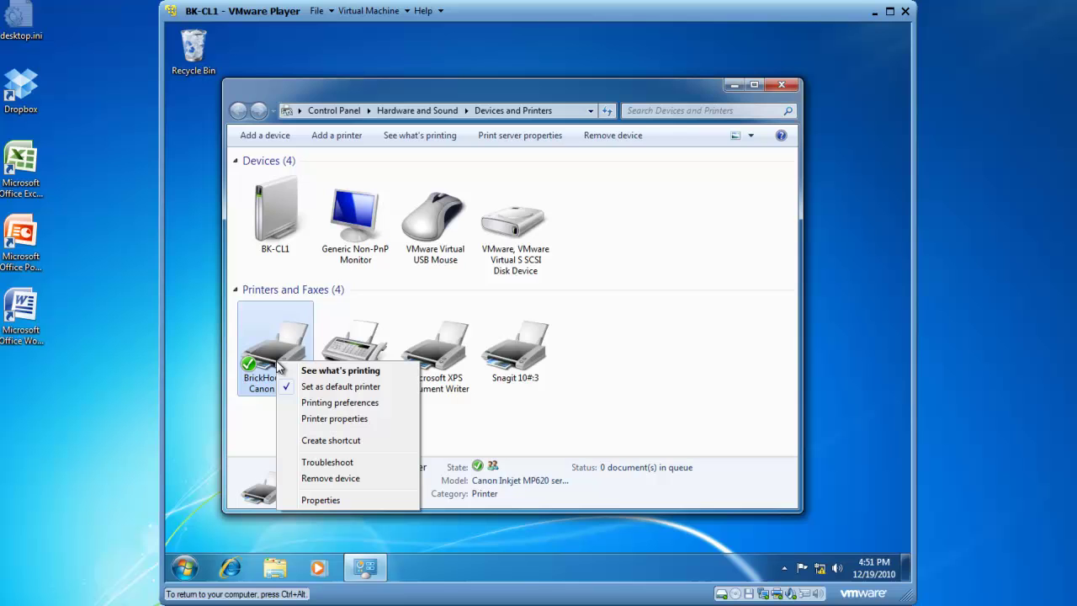
{"action": "left_click", "coordinate": [311, 419]}
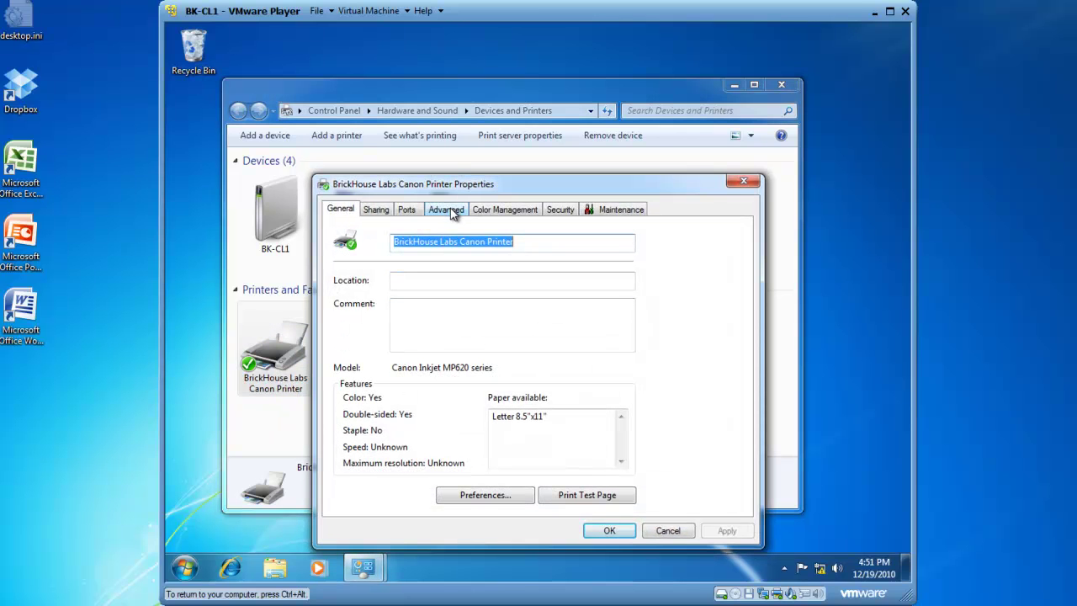
{"action": "left_click", "coordinate": [448, 212]}
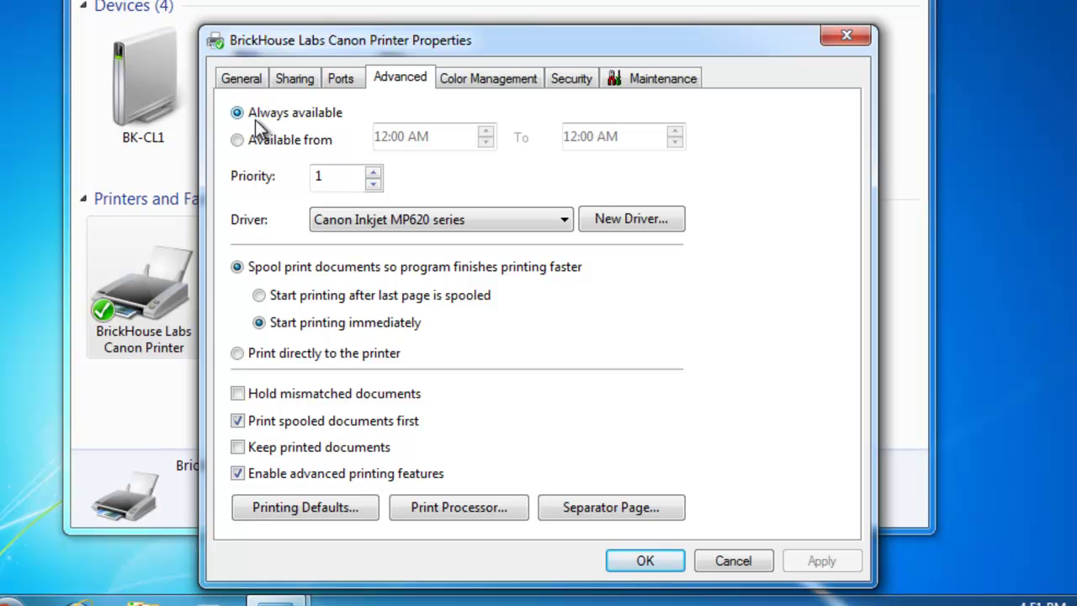
{"action": "left_click", "coordinate": [239, 141]}
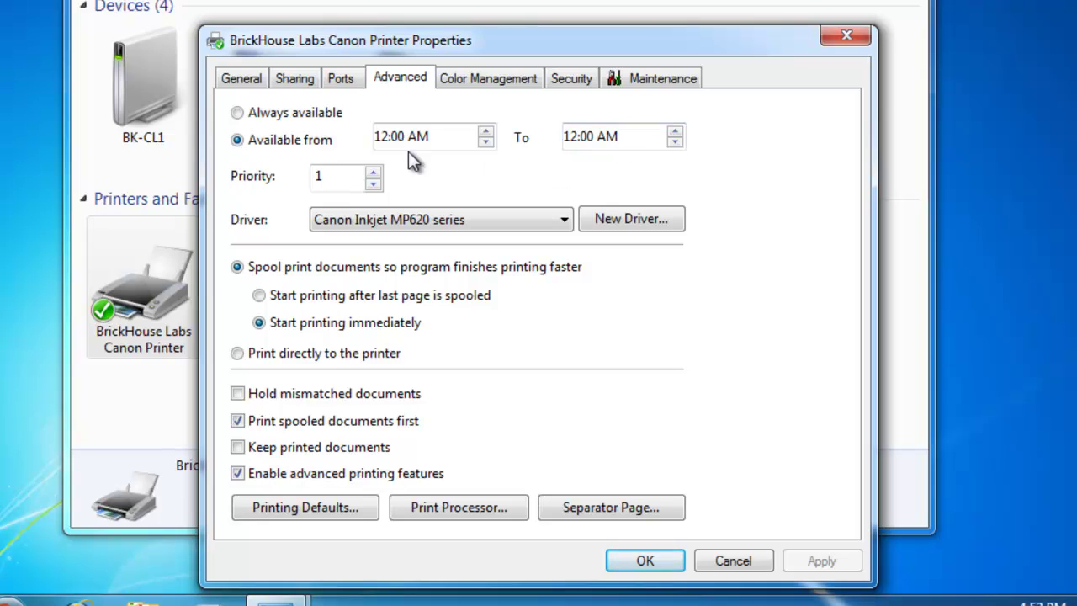
{"action": "left_click", "coordinate": [239, 111]}
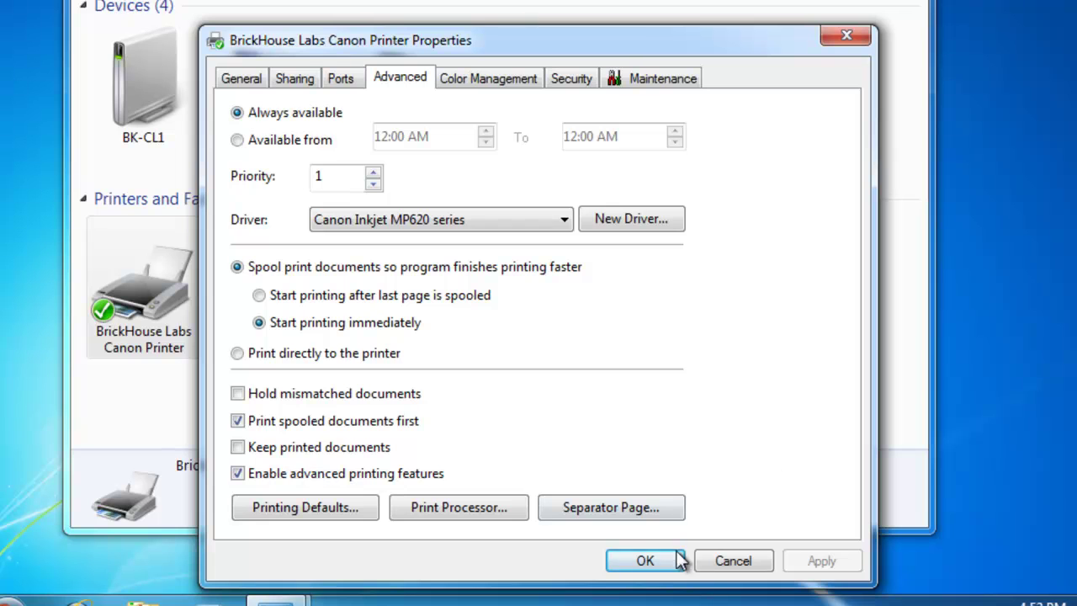
{"action": "left_click", "coordinate": [645, 561]}
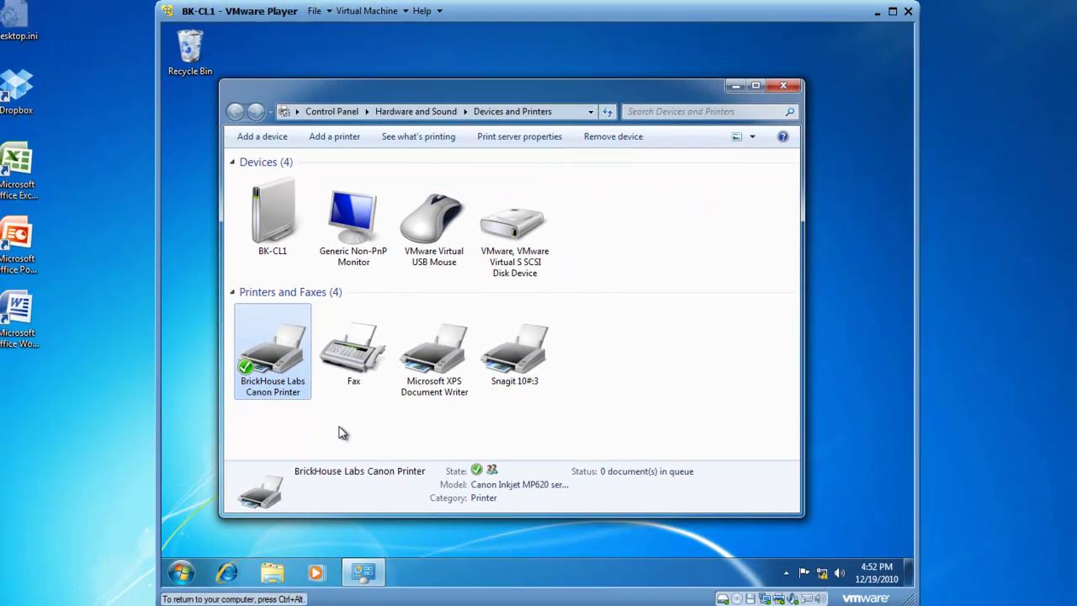
Step: Add a local printer on LPT1 with the Canon Inkjet MP620 series driver, keeping the installed driver
{"action": "left_click", "coordinate": [332, 138]}
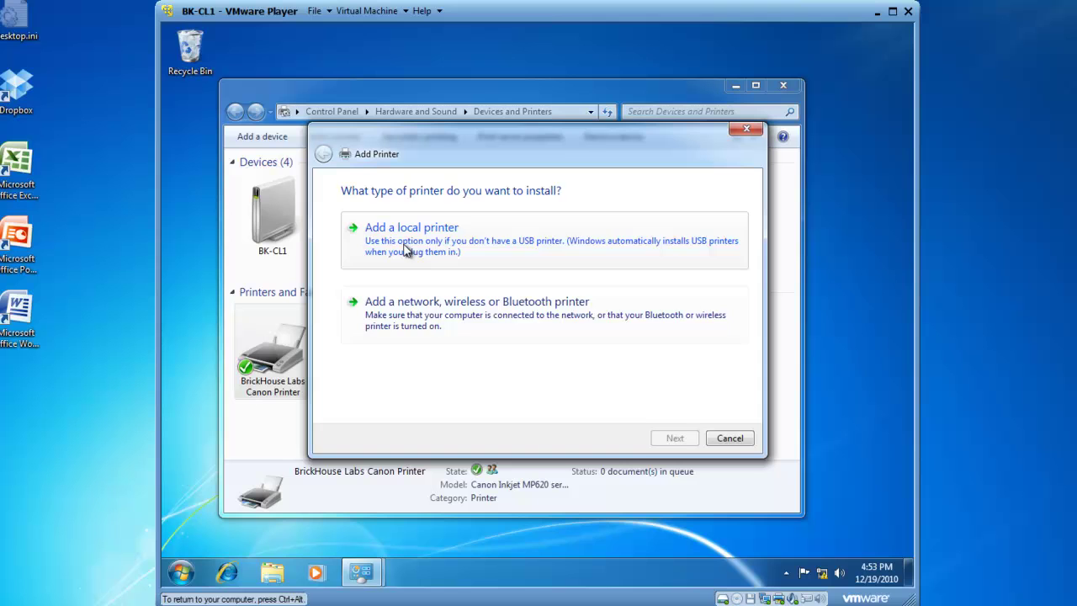
{"action": "left_click", "coordinate": [406, 250]}
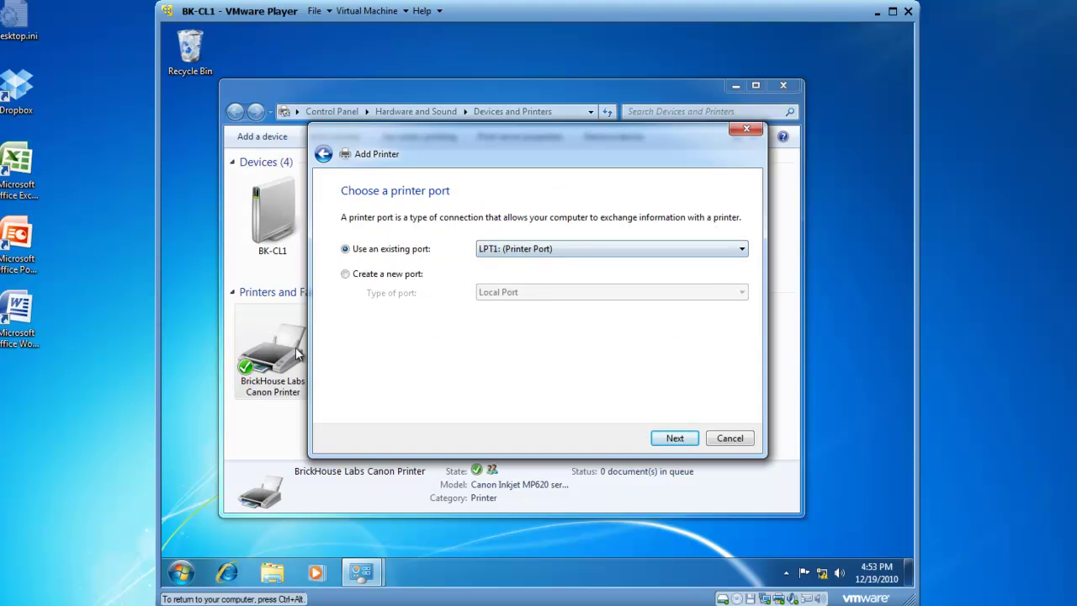
{"action": "left_click", "coordinate": [674, 438]}
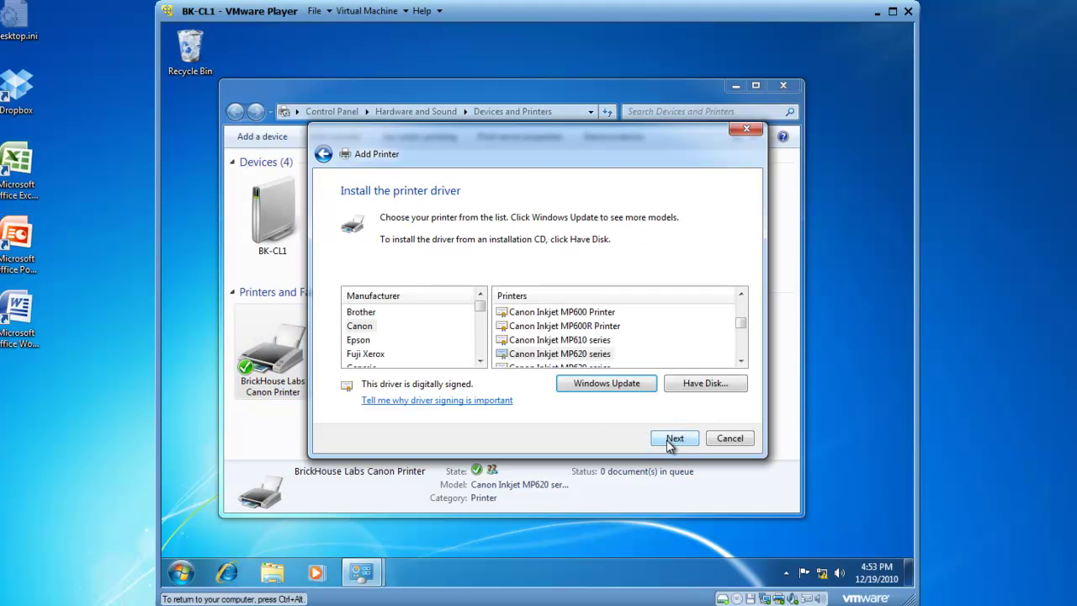
{"action": "left_click", "coordinate": [357, 326]}
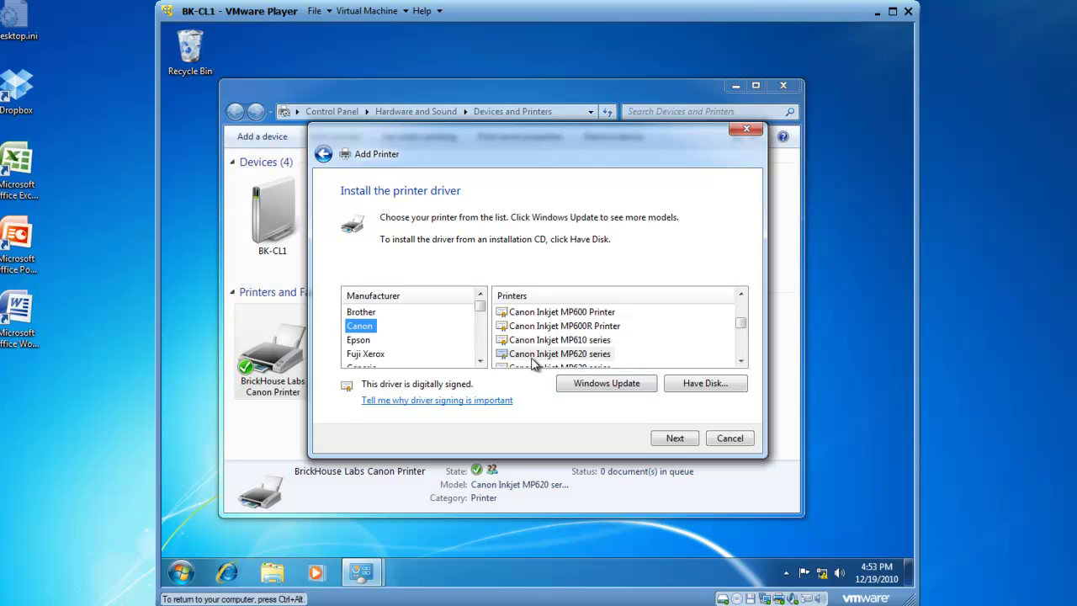
{"action": "left_click", "coordinate": [680, 441]}
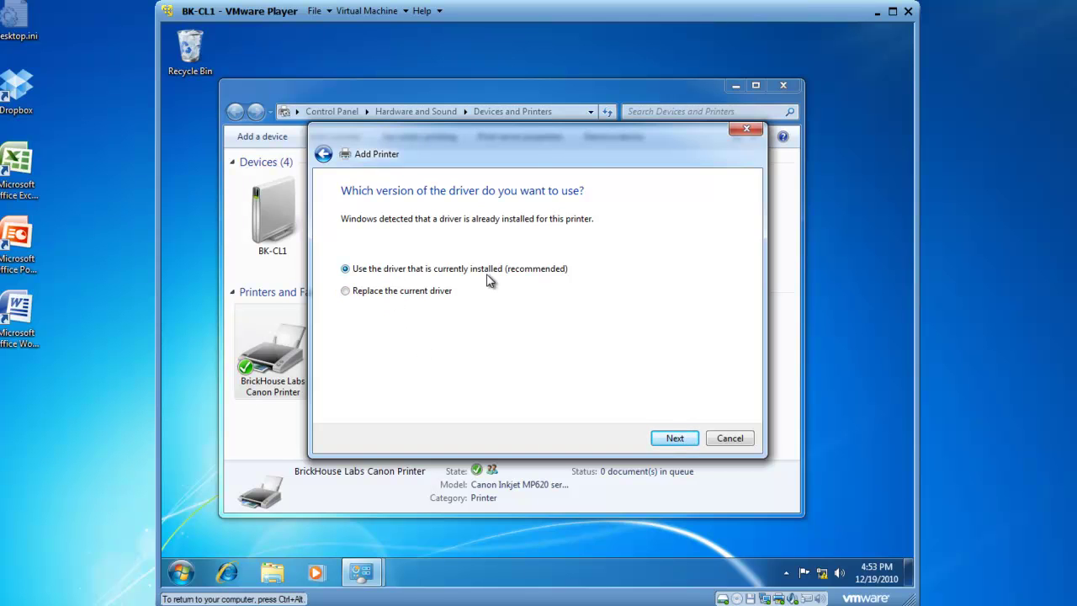
{"action": "left_click", "coordinate": [678, 438]}
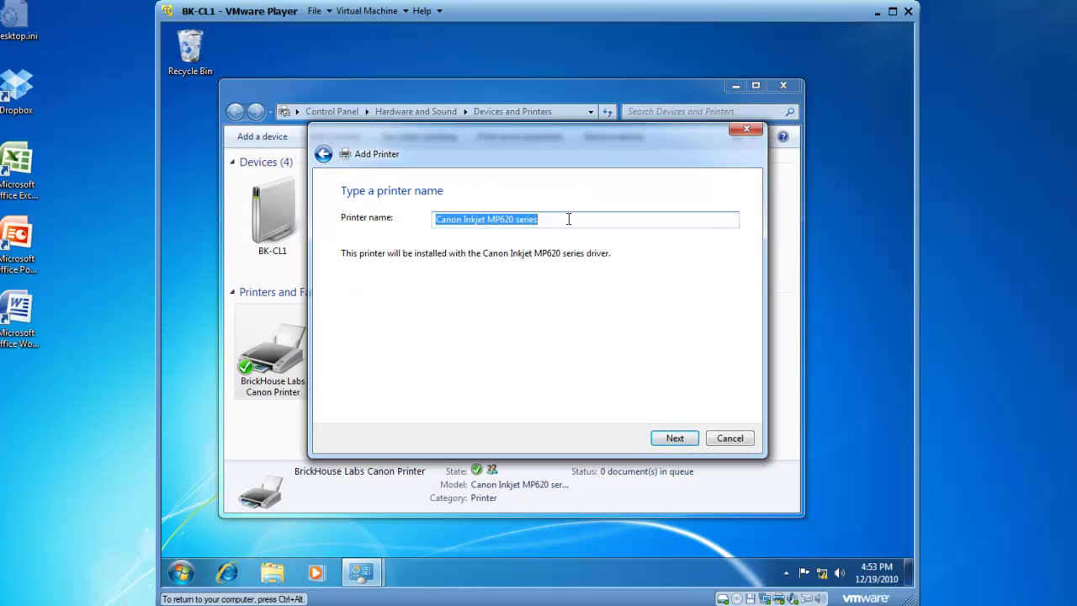
Step: Name the new printer 'High Priority Brickhouse Labs Canon Printer' and install it
{"action": "type", "text": "Hig"}
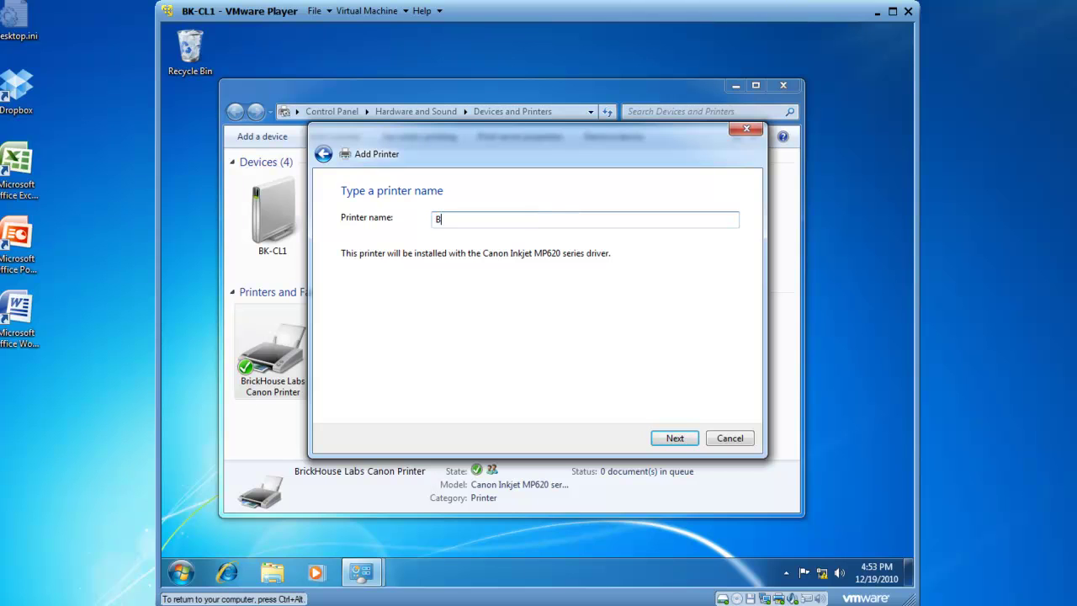
{"action": "type", "text": "h Priority Brickhouse Labsw"}
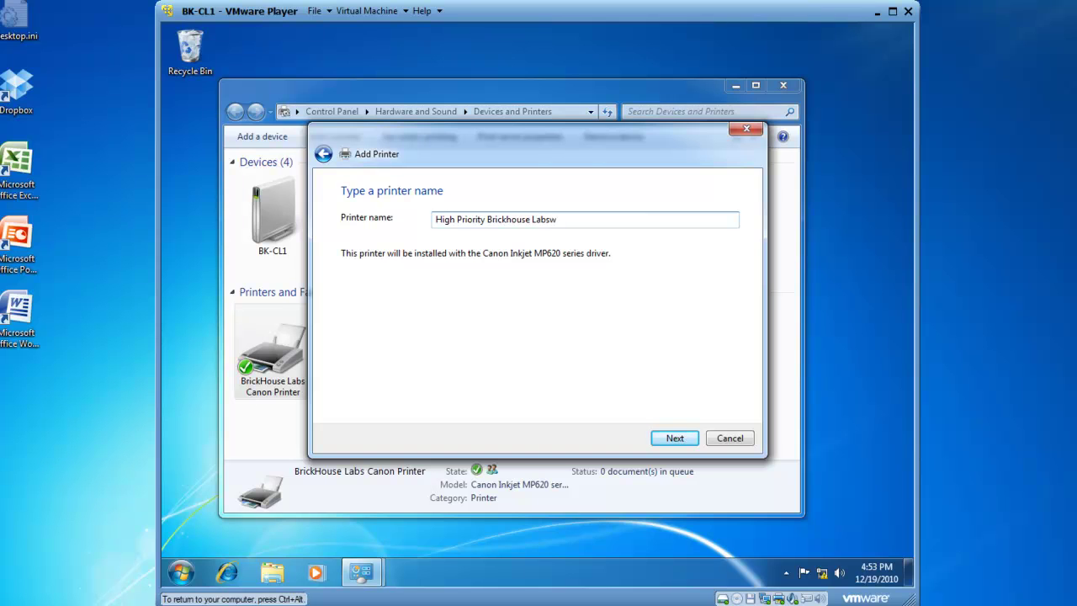
{"action": "key", "text": "BackSpace"}
{"action": "type", "text": "Canon Printer"}
{"action": "left_click", "coordinate": [672, 439]}
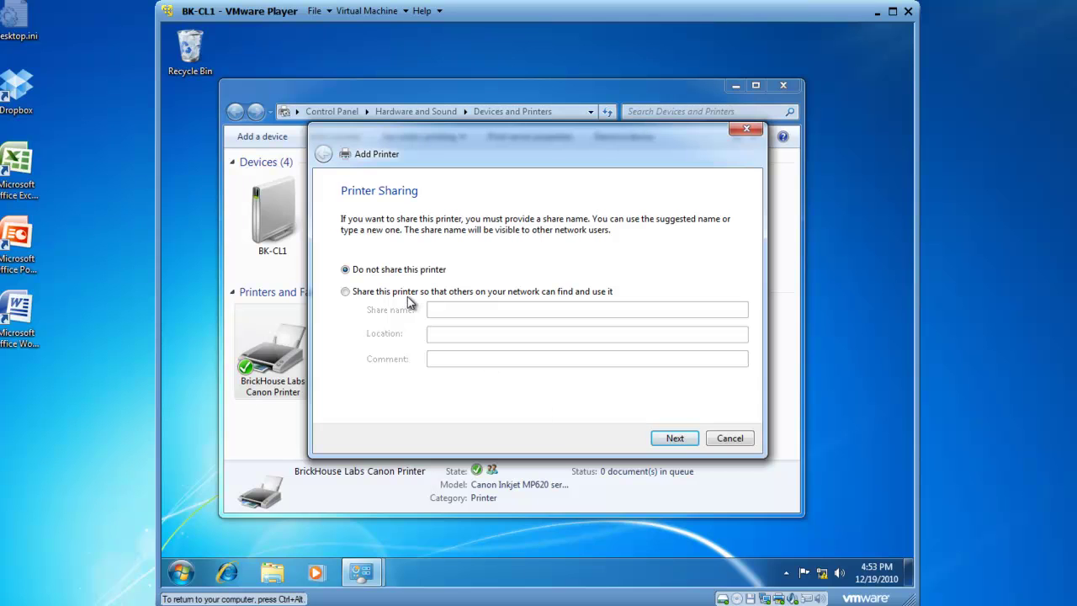
Step: Share the printer under the suggested share name, leave it non-default, and finish the wizard
{"action": "left_click", "coordinate": [346, 292]}
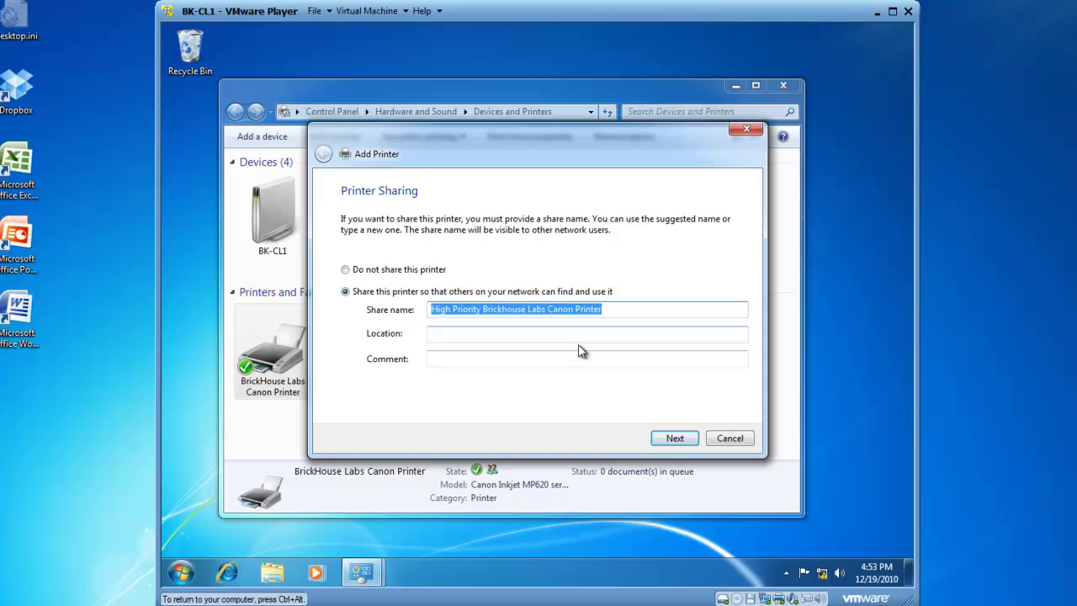
{"action": "left_click", "coordinate": [672, 439]}
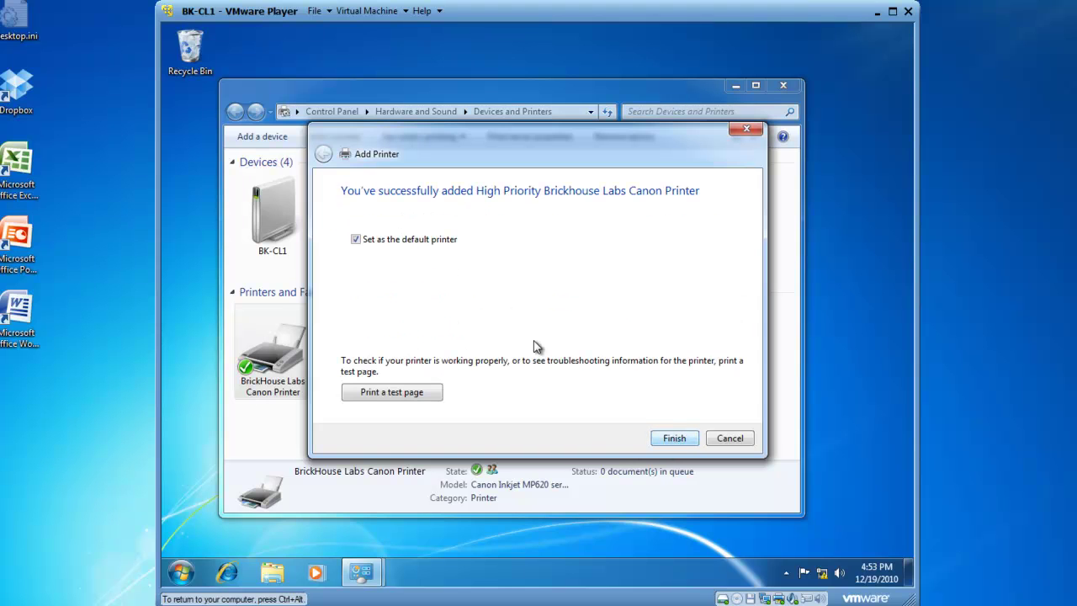
{"action": "left_click", "coordinate": [355, 239]}
{"action": "left_click", "coordinate": [674, 438]}
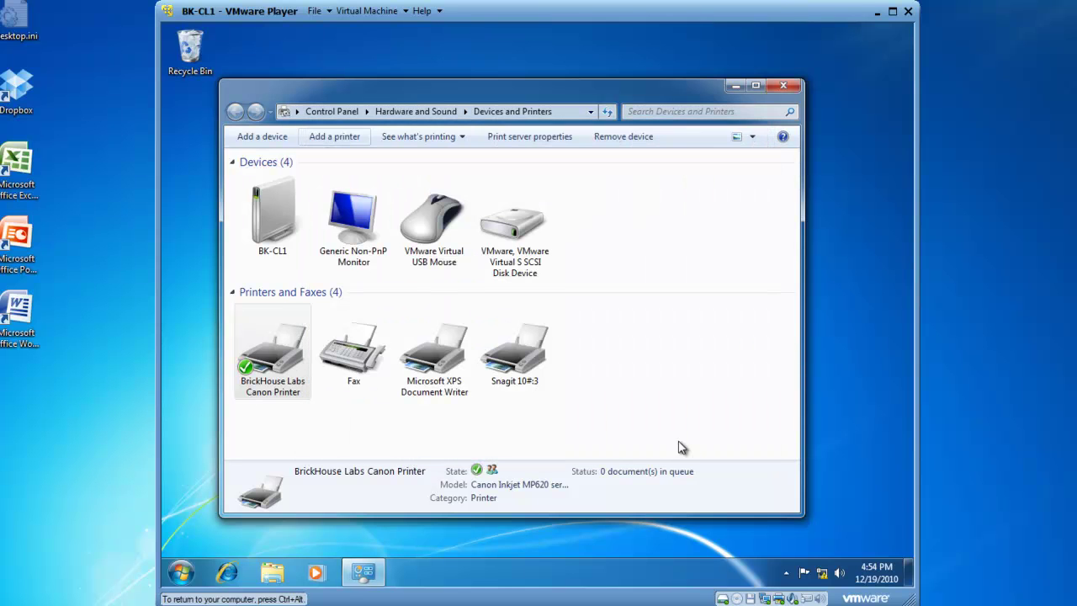
Step: Open the original BrickHouse Labs Canon Printer's properties at the Advanced tab, showing priority 1
{"action": "left_click", "coordinate": [612, 402]}
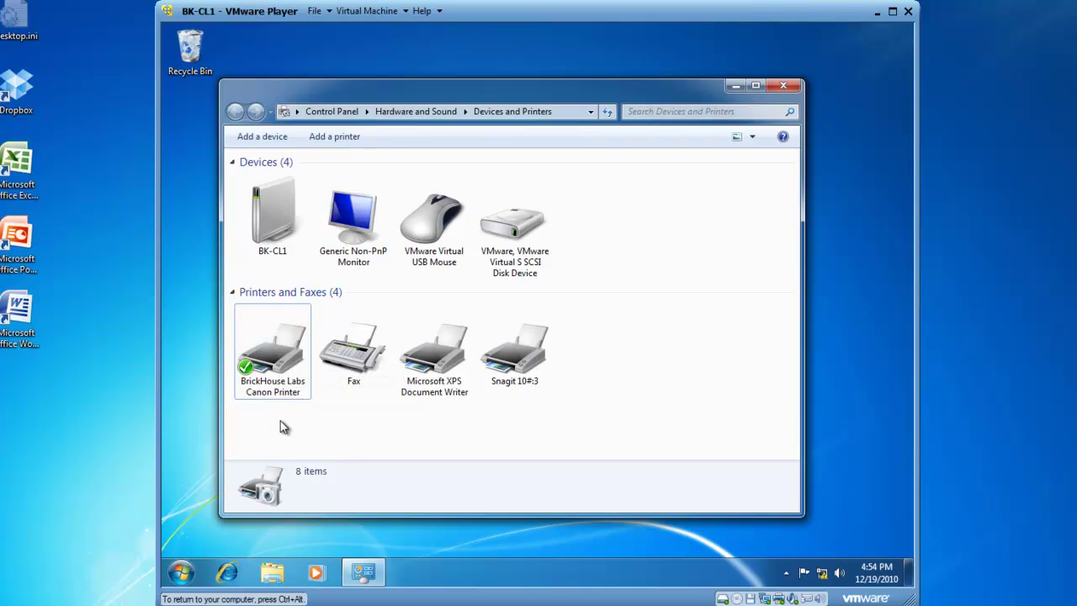
{"action": "right_click", "coordinate": [277, 360]}
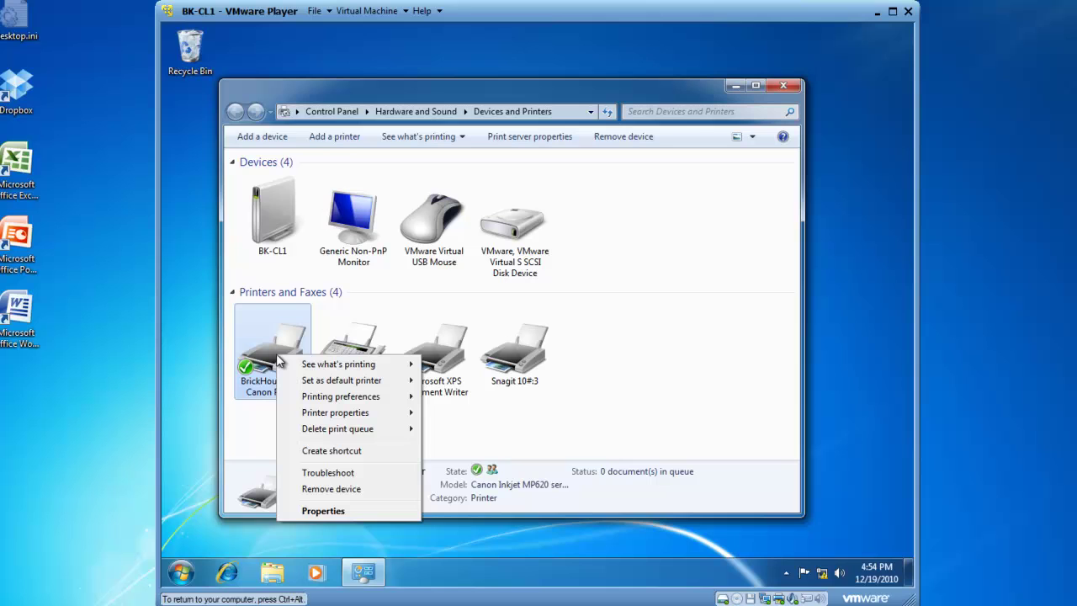
{"action": "mouse_move", "coordinate": [282, 414]}
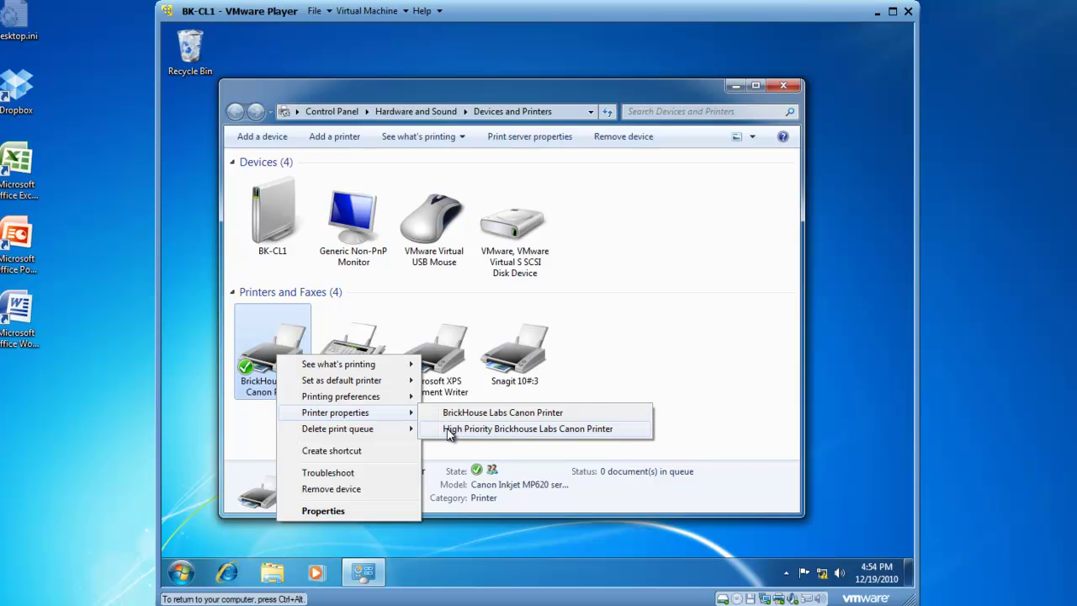
{"action": "left_click", "coordinate": [455, 413]}
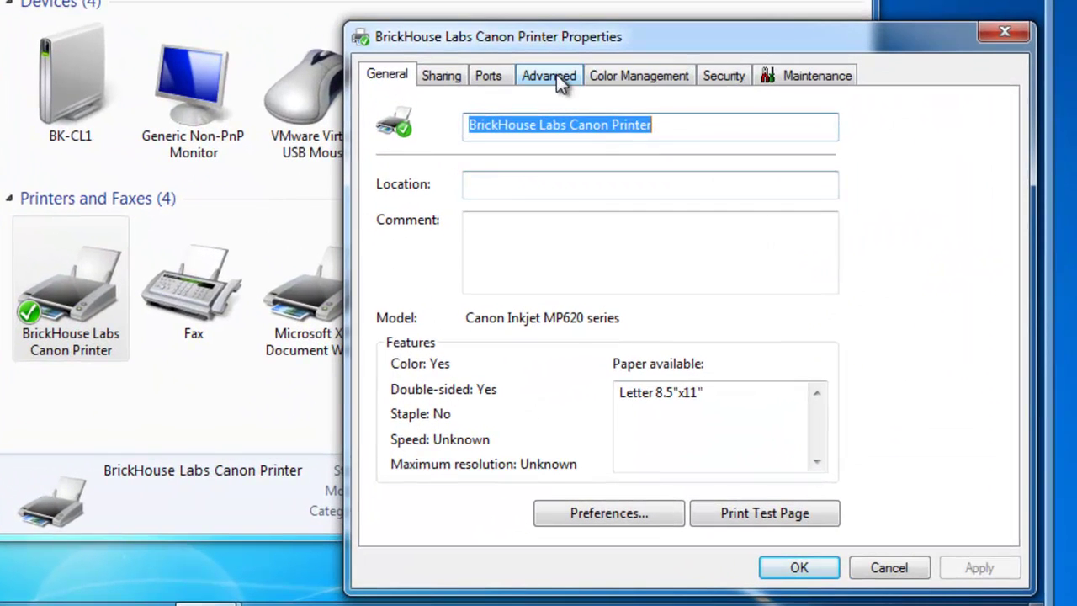
{"action": "left_click", "coordinate": [555, 77]}
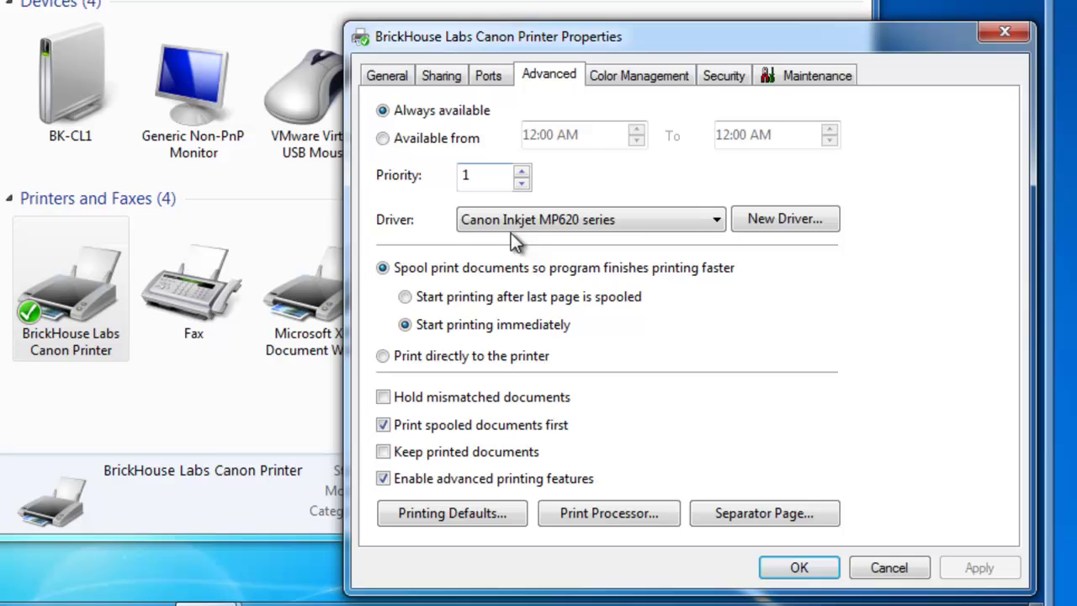
Step: Close the first printer's properties and open the High Priority printer's Advanced settings
{"action": "left_click", "coordinate": [798, 570]}
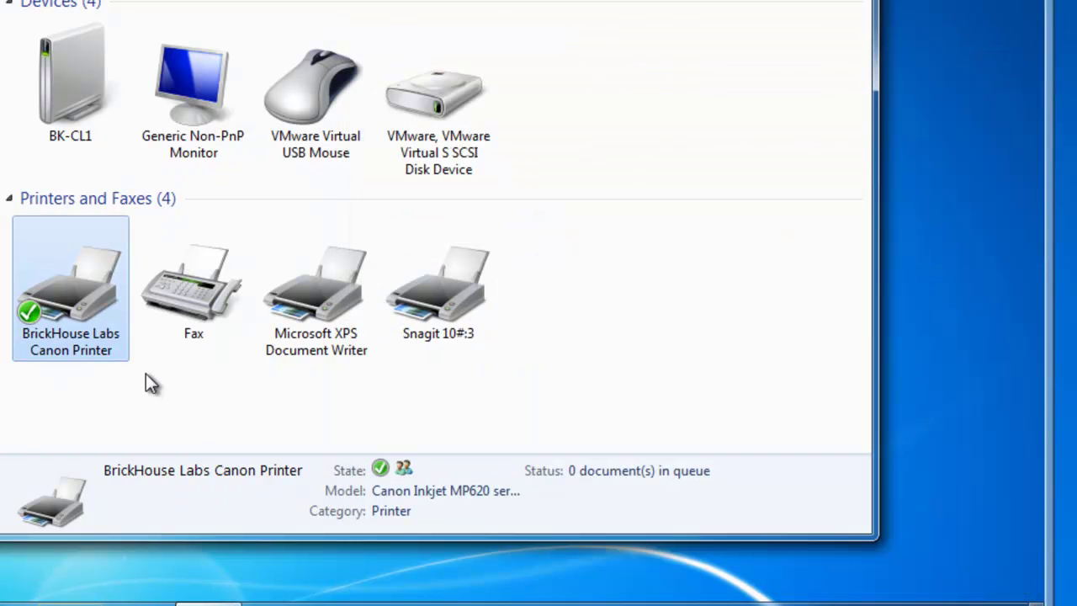
{"action": "right_click", "coordinate": [80, 285]}
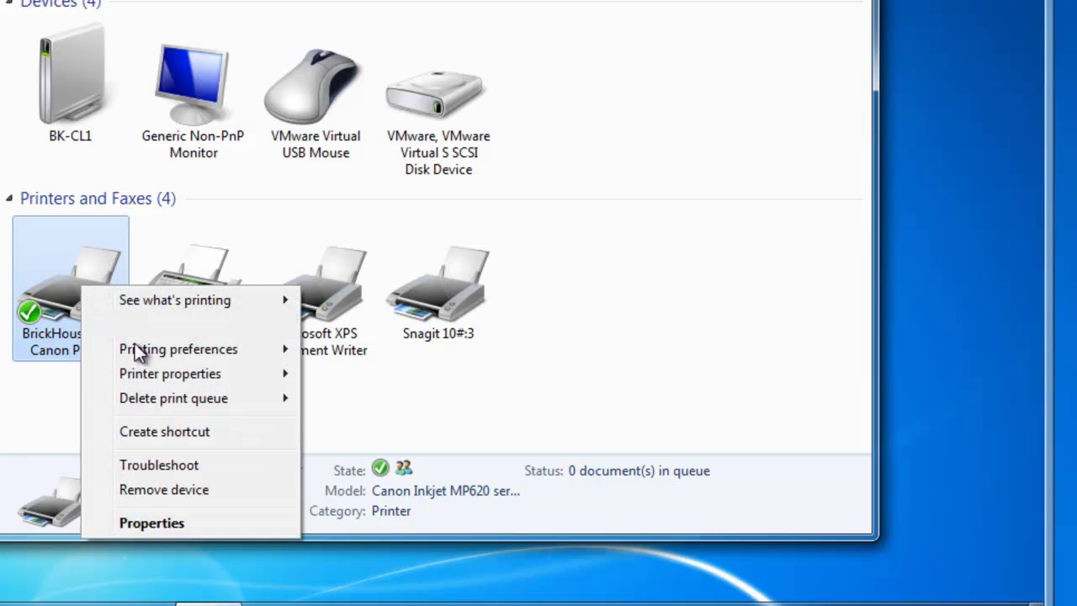
{"action": "mouse_move", "coordinate": [269, 375]}
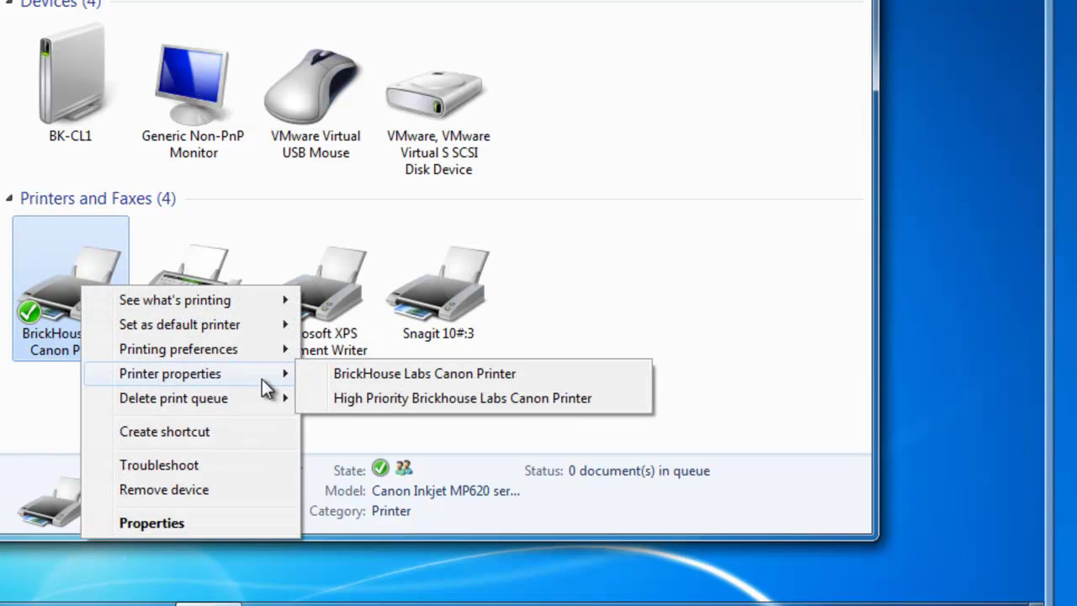
{"action": "left_click", "coordinate": [368, 399]}
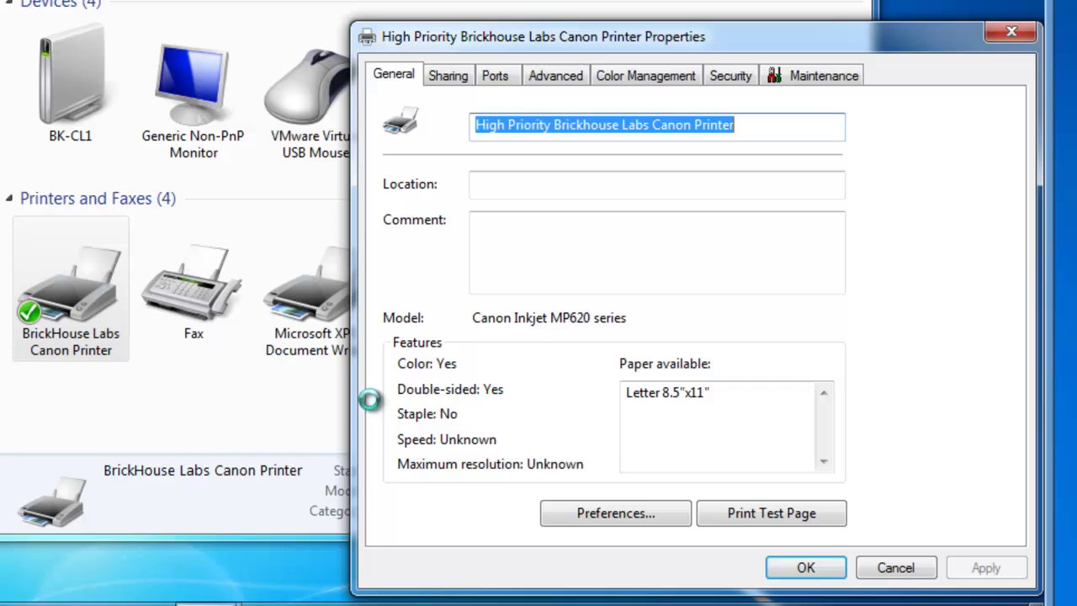
{"action": "left_click", "coordinate": [564, 75]}
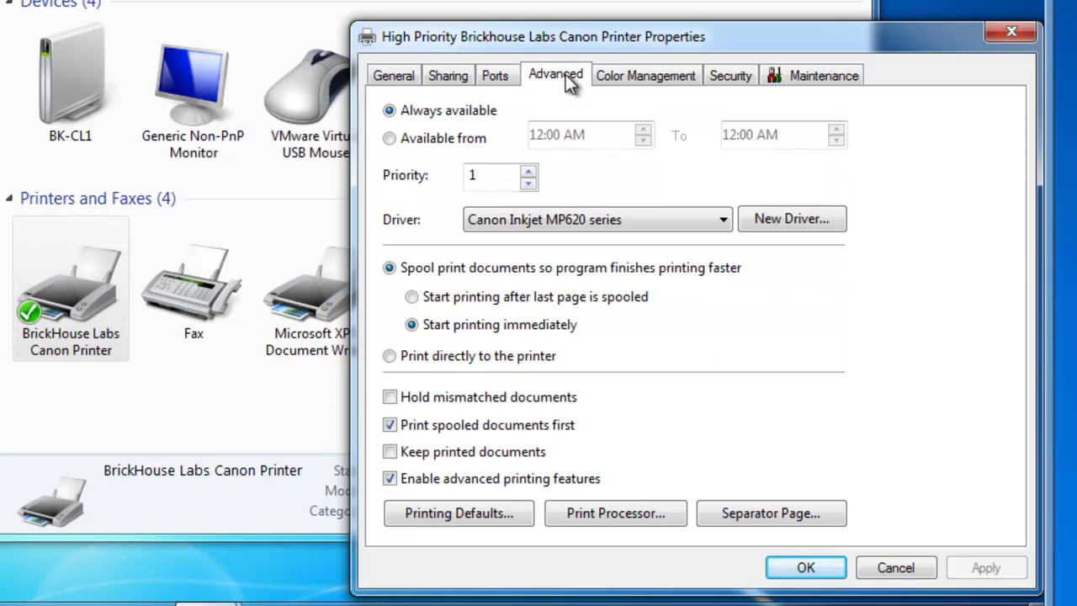
Step: Raise the High Priority printer's priority from 1 to 10
{"action": "left_click", "coordinate": [528, 171]}
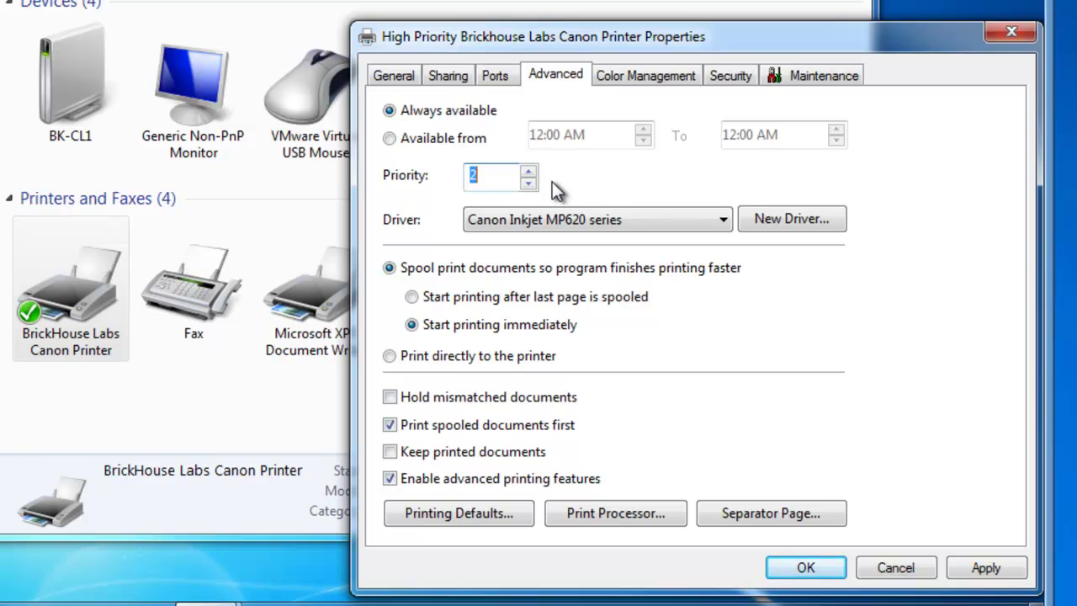
{"action": "left_click", "coordinate": [528, 171]}
{"action": "left_click", "coordinate": [528, 170]}
{"action": "left_click", "coordinate": [528, 171]}
{"action": "left_click", "coordinate": [528, 171]}
{"action": "left_click", "coordinate": [528, 171]}
{"action": "left_click", "coordinate": [528, 171]}
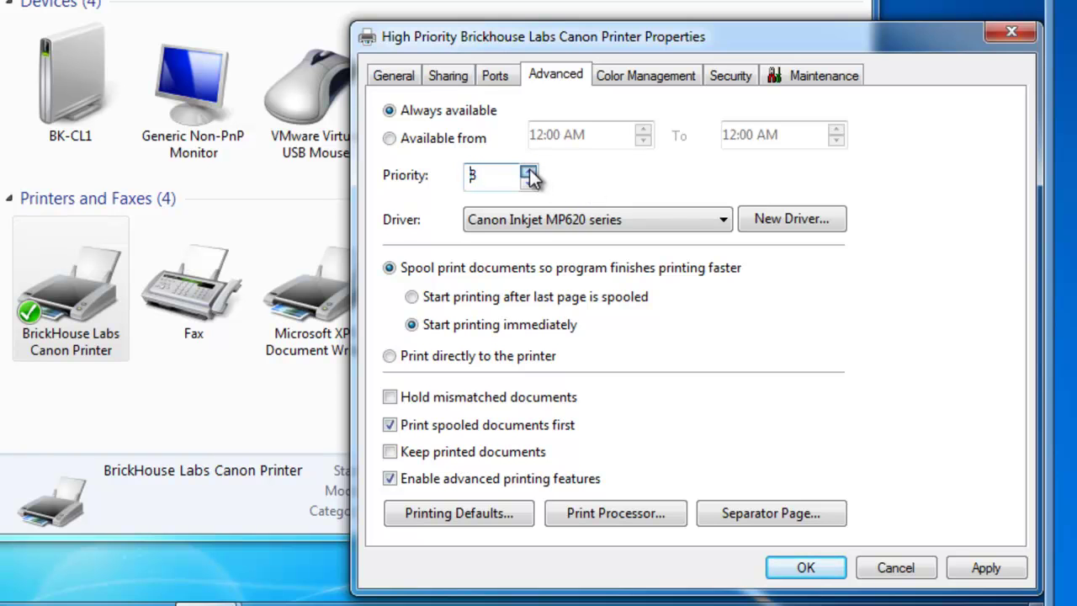
{"action": "left_click", "coordinate": [529, 171]}
{"action": "left_click", "coordinate": [529, 170]}
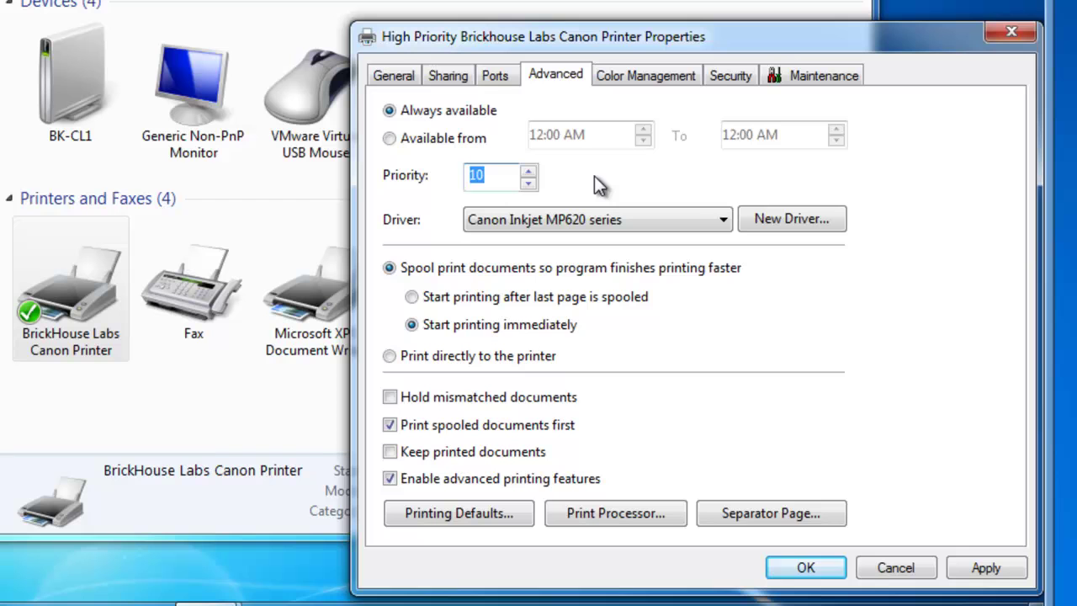
Step: In the printer's Security permissions, remove Everyone and add the domain user account with Print allowed
{"action": "left_click", "coordinate": [729, 76]}
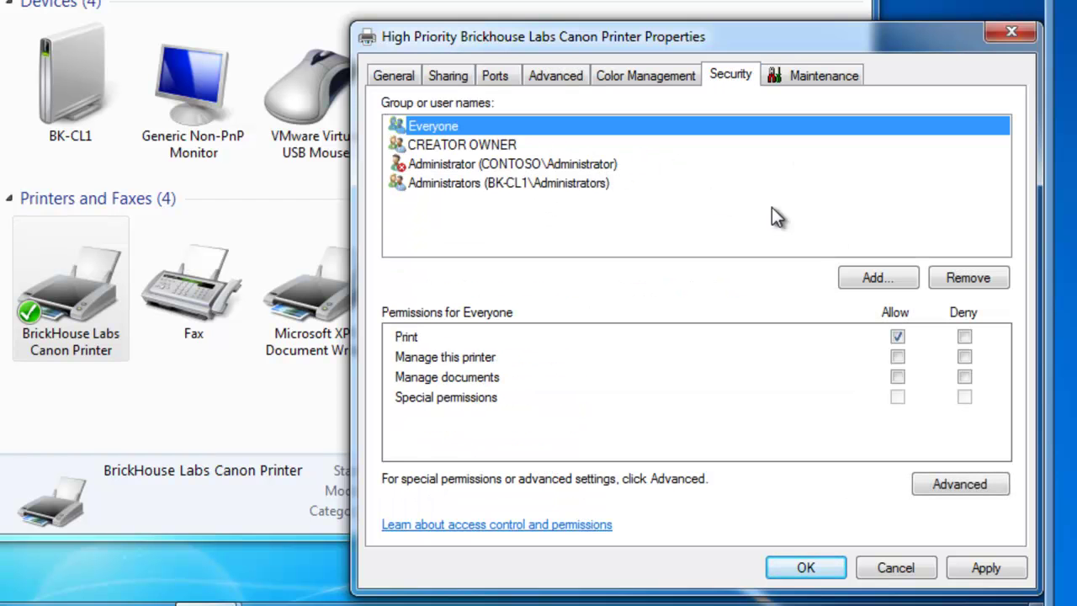
{"action": "left_click", "coordinate": [978, 278]}
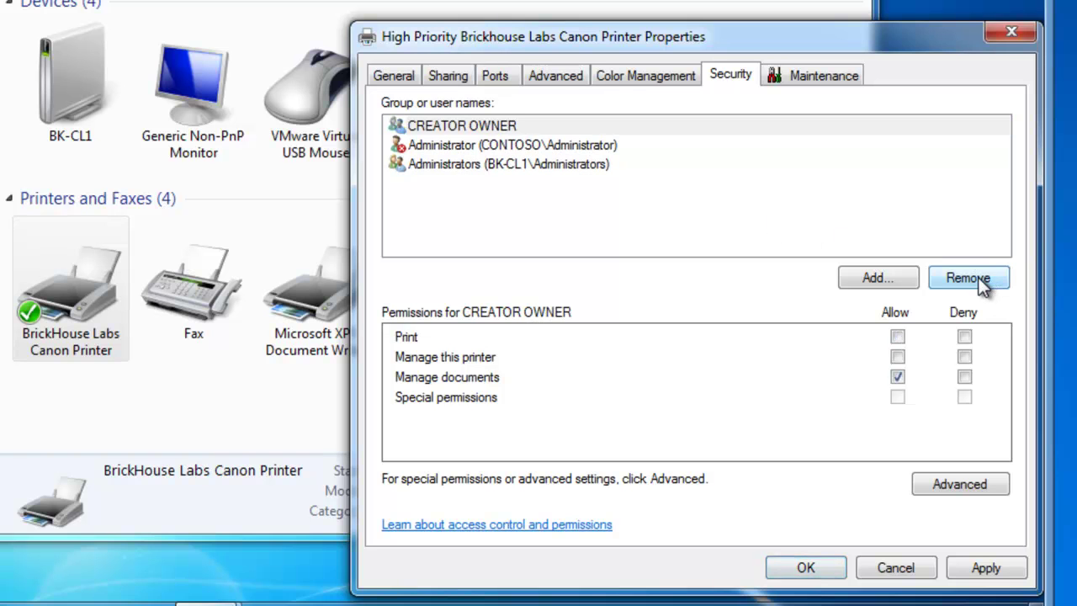
{"action": "left_click", "coordinate": [878, 275]}
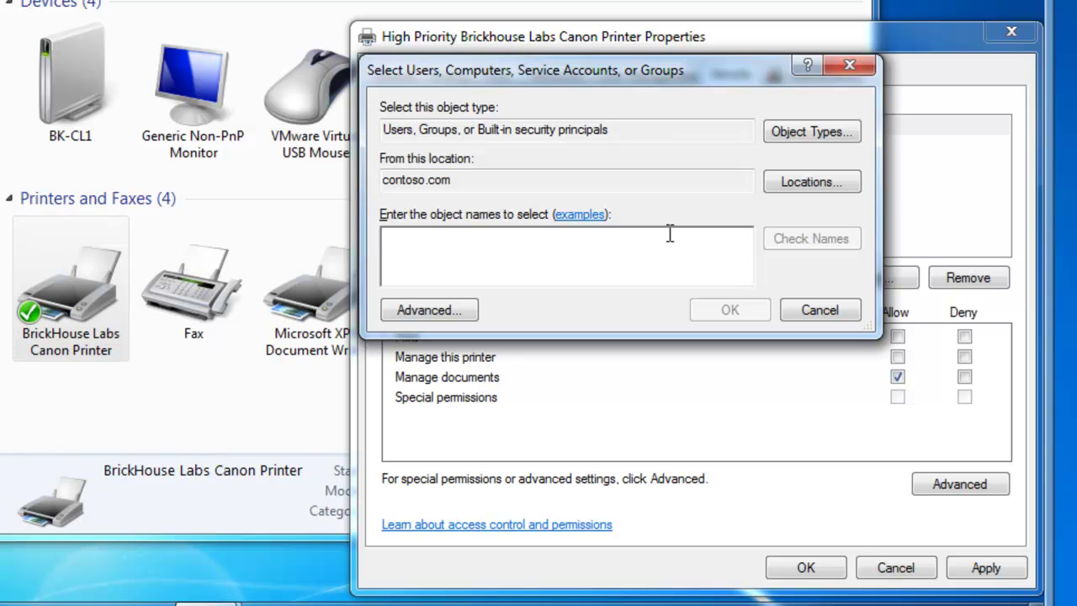
{"action": "type", "text": "bobby"}
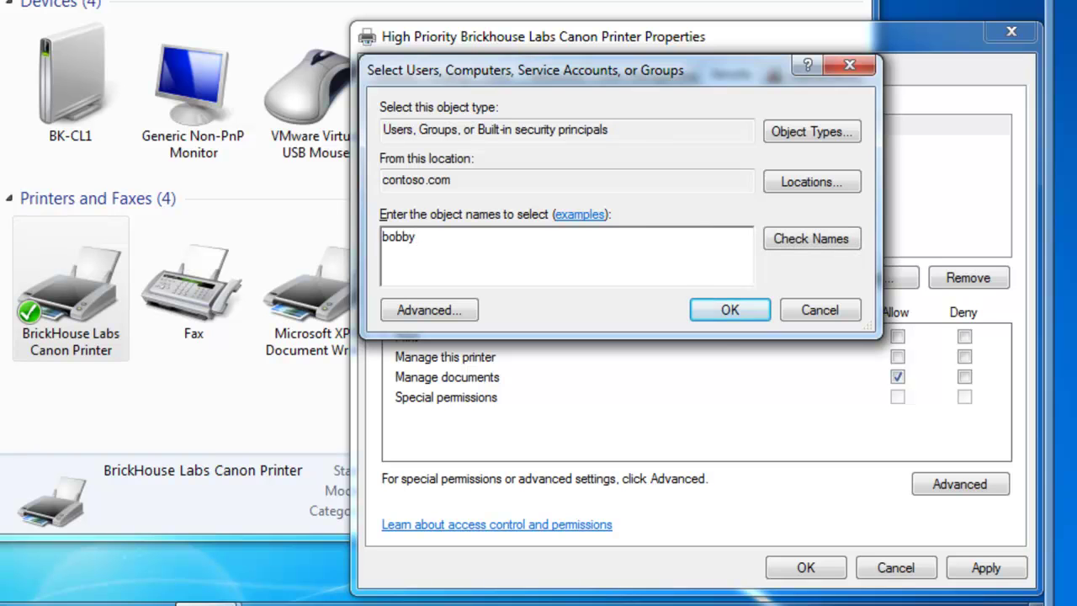
{"action": "left_click", "coordinate": [802, 243]}
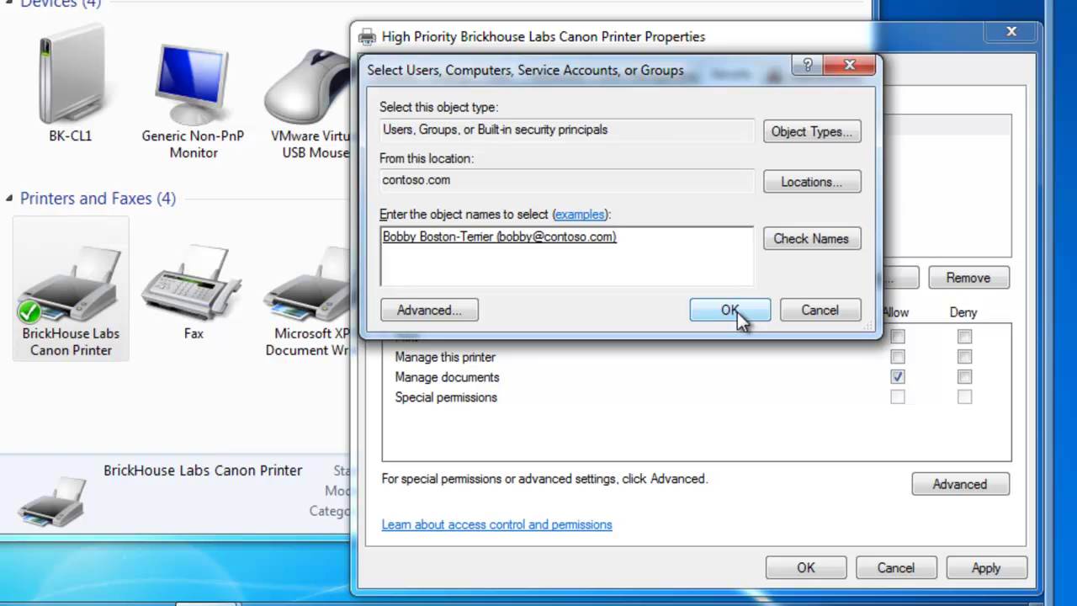
{"action": "left_click", "coordinate": [730, 311]}
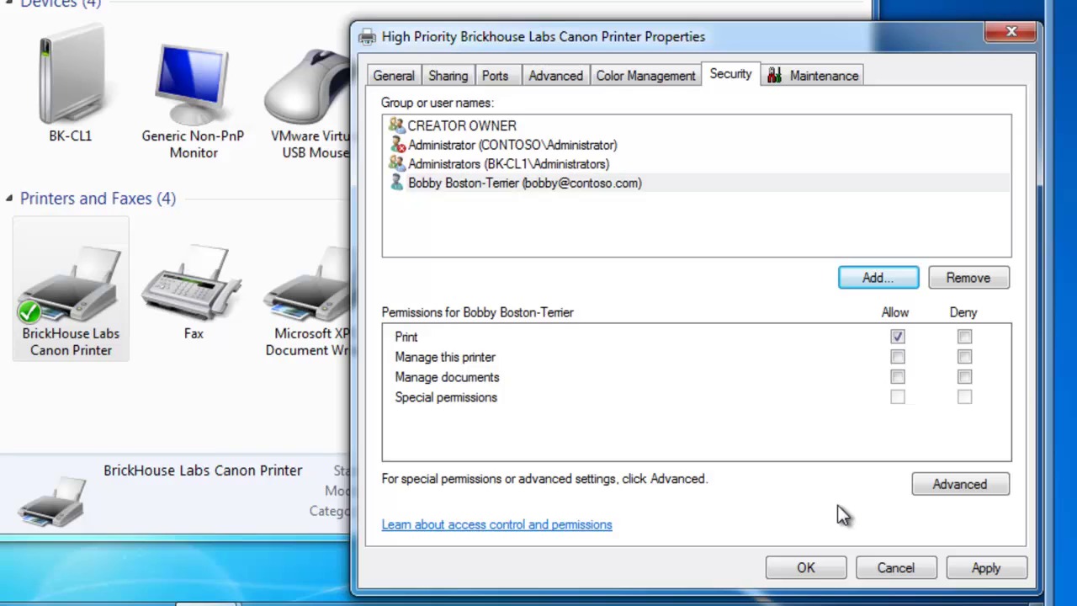
Step: Save the High Priority printer's permission changes and close its Properties dialog
{"action": "left_click", "coordinate": [806, 568]}
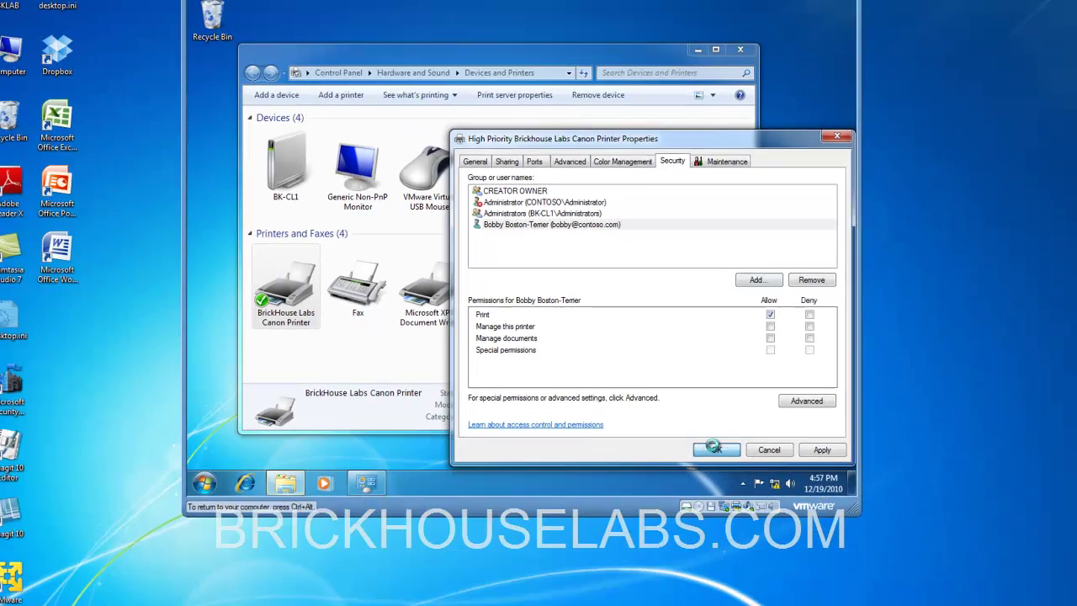